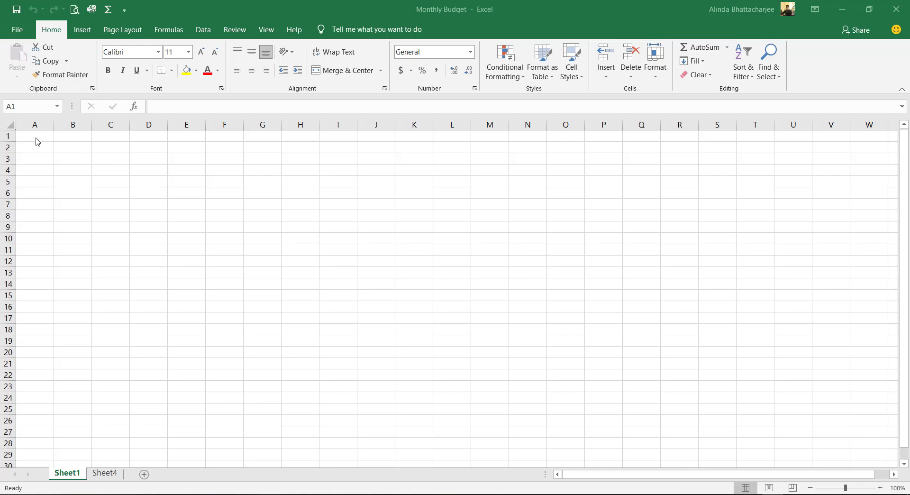
Enter the title 'Monthly Budget' in cell A1 of Sheet1.
{"action": "left_click", "coordinate": [36, 137]}
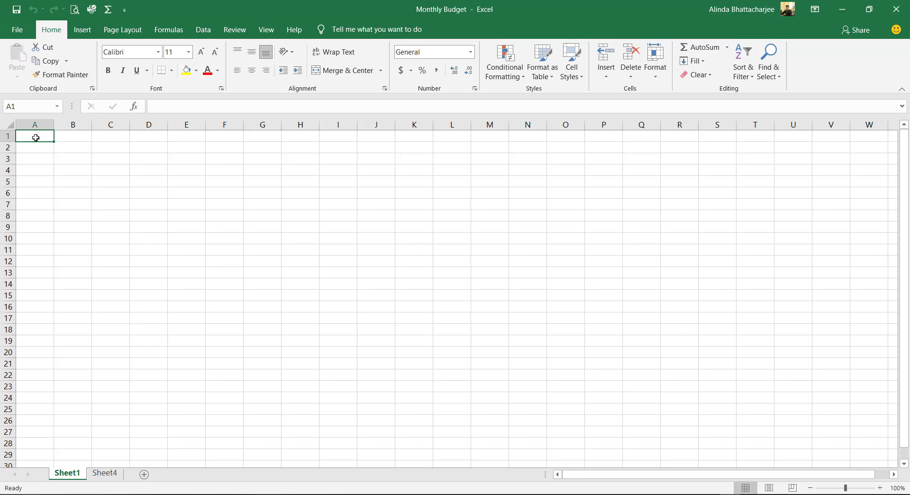
{"action": "type", "text": "Month"}
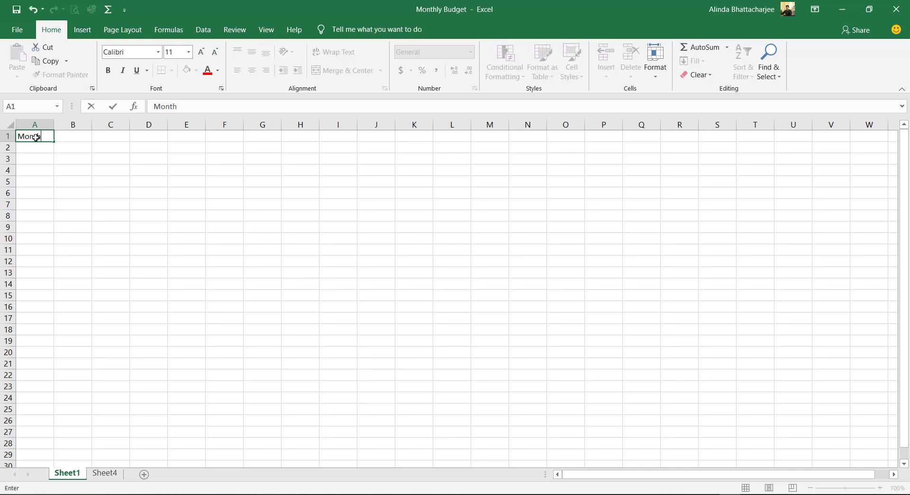
{"action": "type", "text": "l"}
{"action": "type", "text": "y B"}
{"action": "type", "text": "udget"}
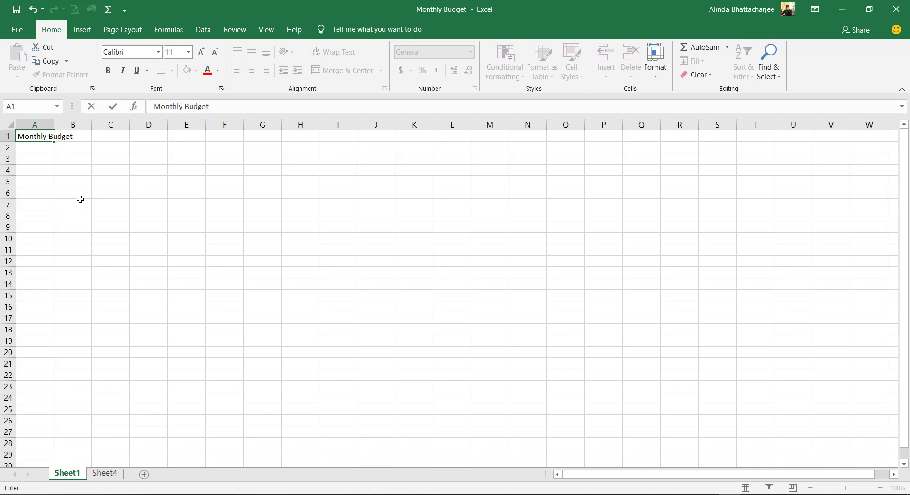
{"action": "key", "text": "Return"}
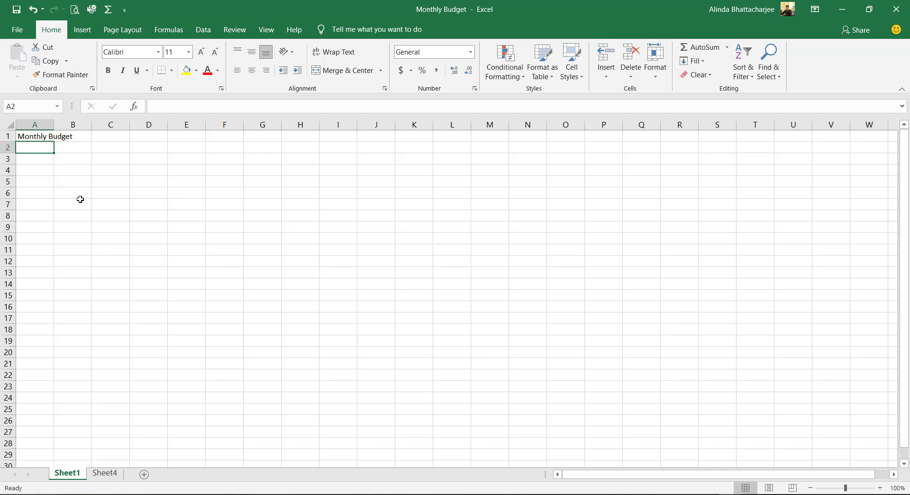
{"action": "key", "text": "Right"}
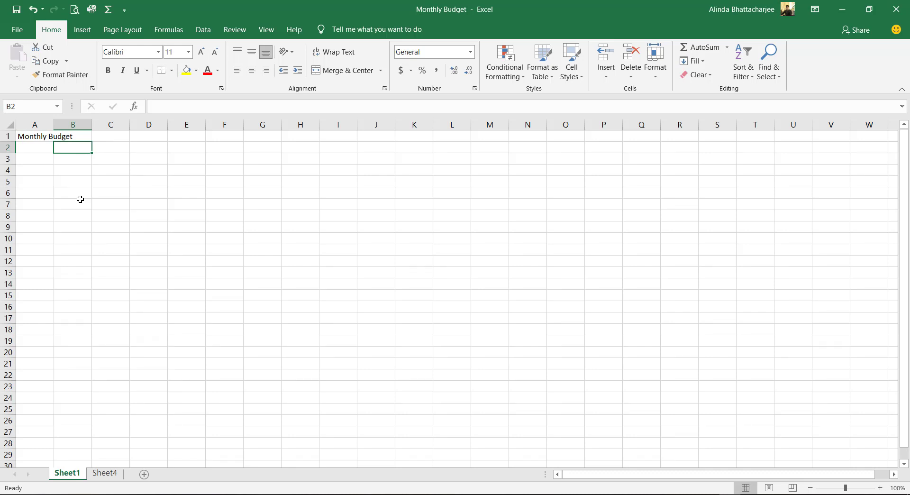
{"action": "key", "text": "Left"}
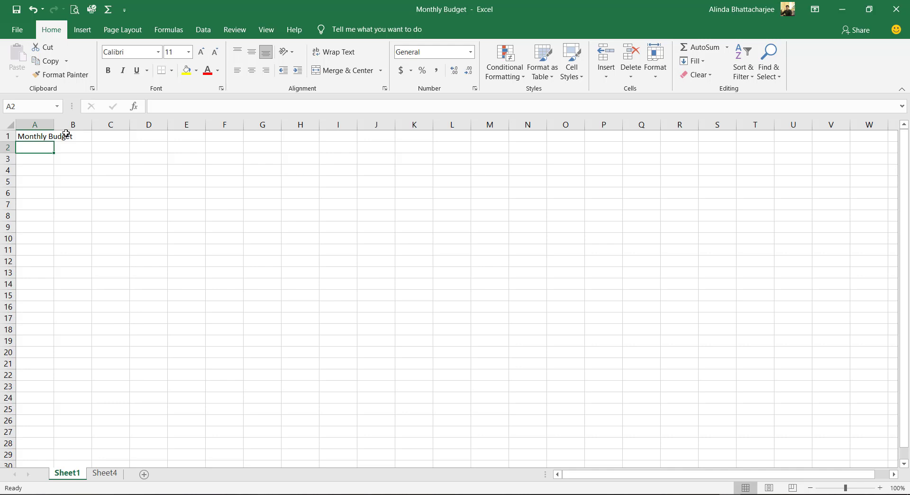
{"action": "left_click", "coordinate": [22, 137]}
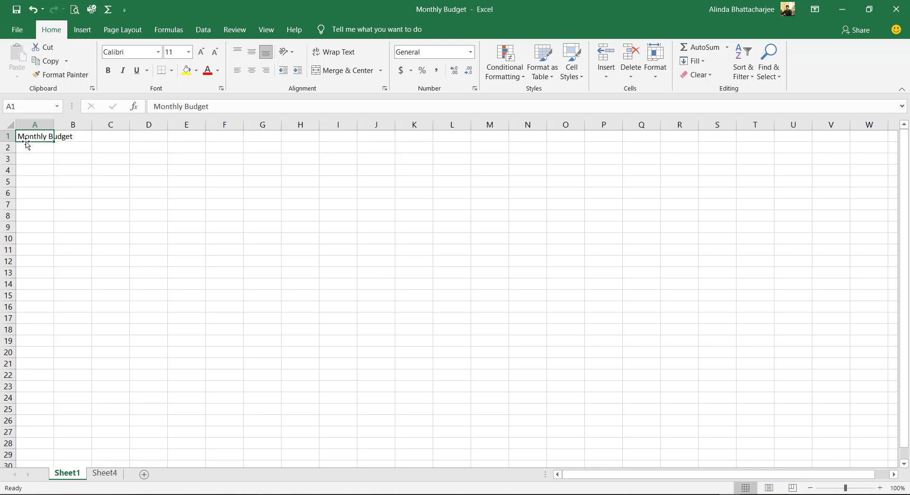
{"action": "left_click", "coordinate": [51, 222]}
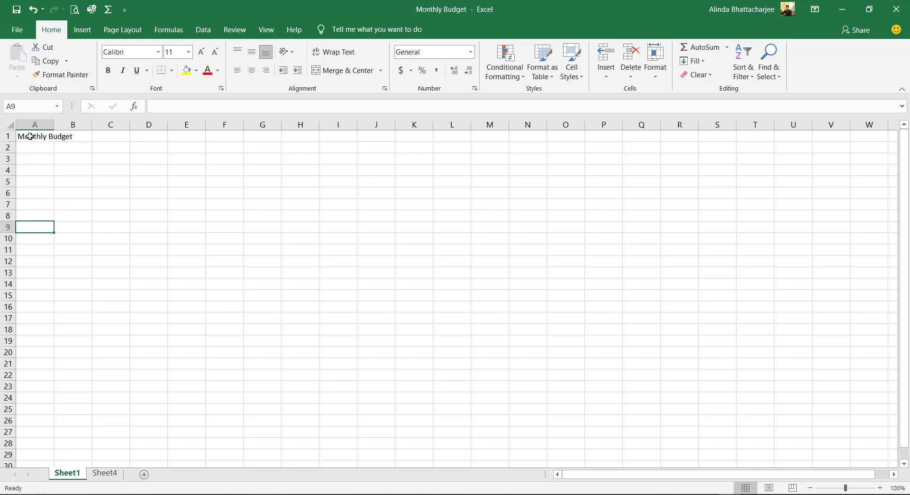
{"action": "left_click", "coordinate": [30, 137]}
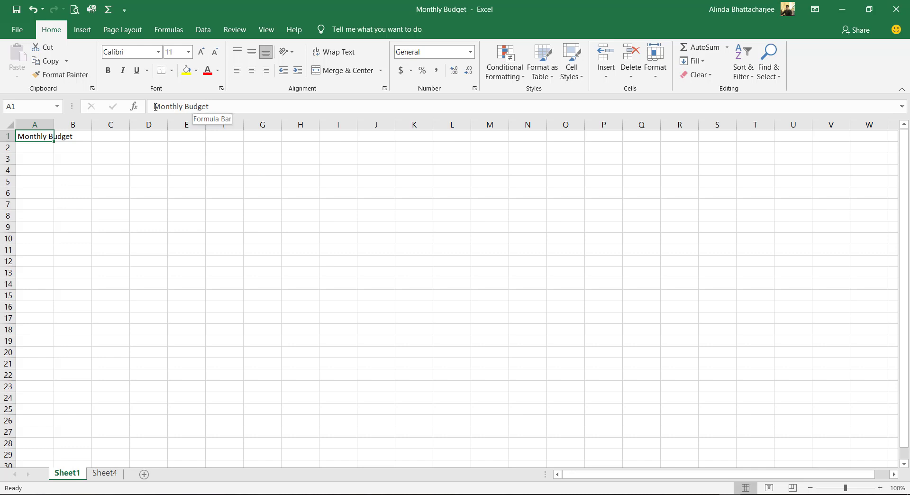
{"action": "left_click", "coordinate": [217, 106]}
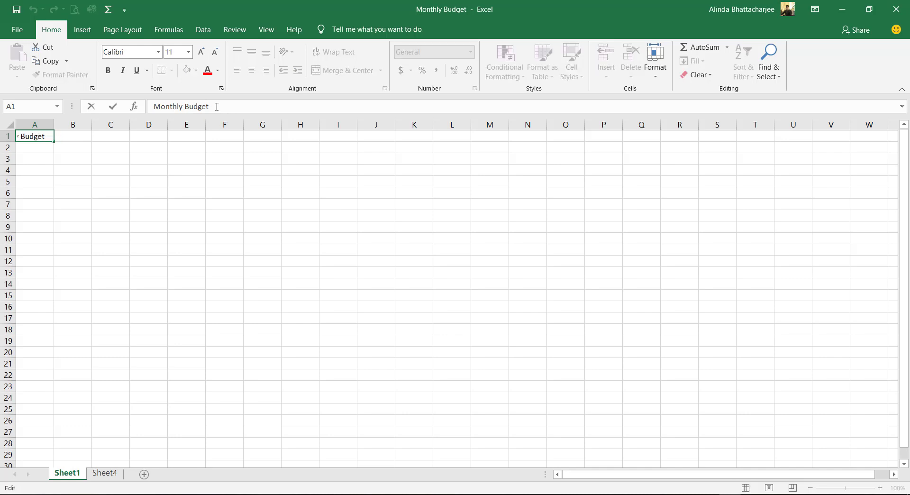
{"action": "key", "text": "BackSpace"}
{"action": "key", "text": "BackSpace"}
{"action": "key", "text": "BackSpace"}
{"action": "key", "text": "BackSpace"}
{"action": "key", "text": "BackSpace"}
{"action": "key", "text": "BackSpace"}
{"action": "key", "text": "ctrl+z"}
{"action": "left_click", "coordinate": [110, 170]}
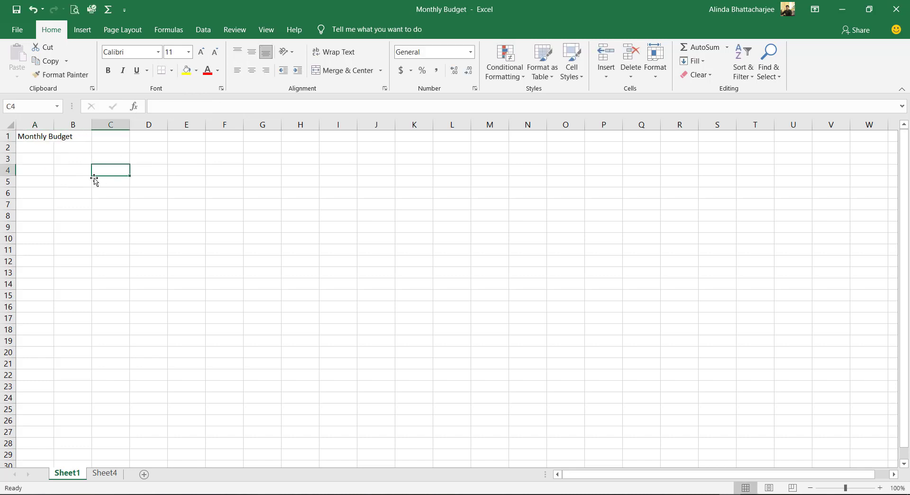
{"action": "left_click", "coordinate": [85, 137]}
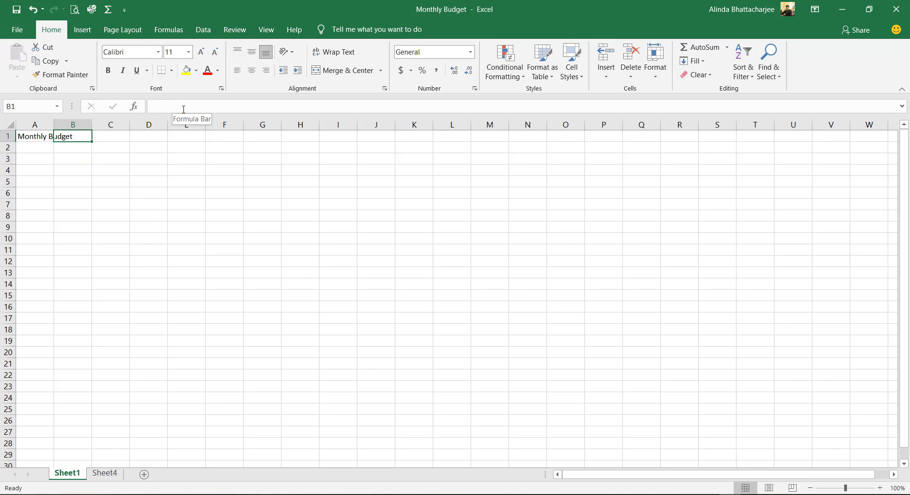
{"action": "left_click", "coordinate": [33, 169]}
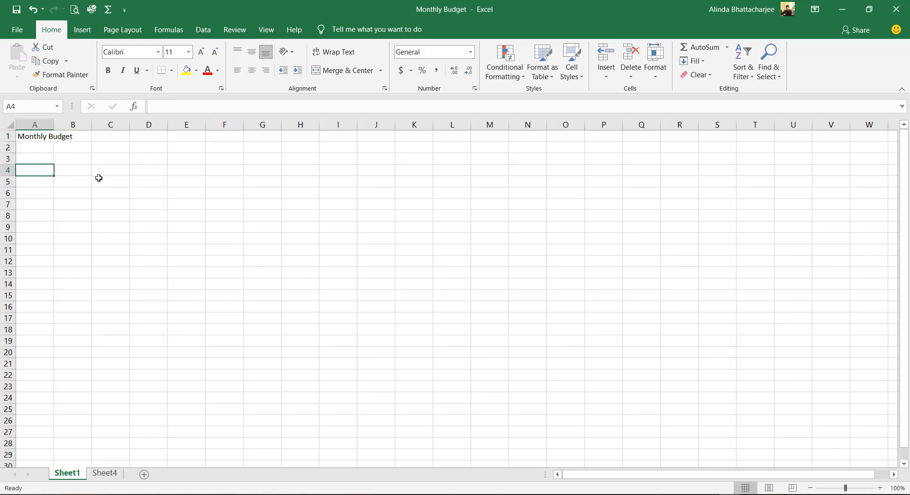
Enter the categories Rent, Food and Phone in A4 through A6.
{"action": "scroll", "coordinate": [99, 178], "scroll_direction": "up", "scroll_amount": 2, "text": "ctrl"}
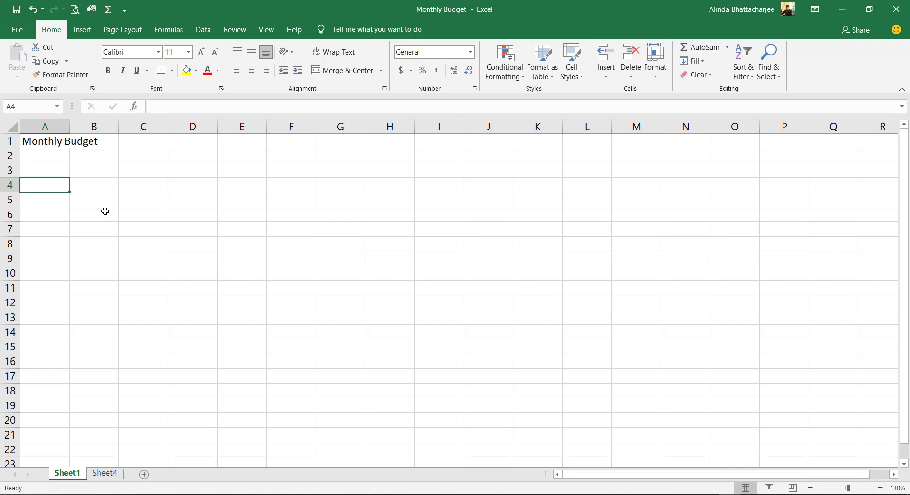
{"action": "type", "text": "Re"}
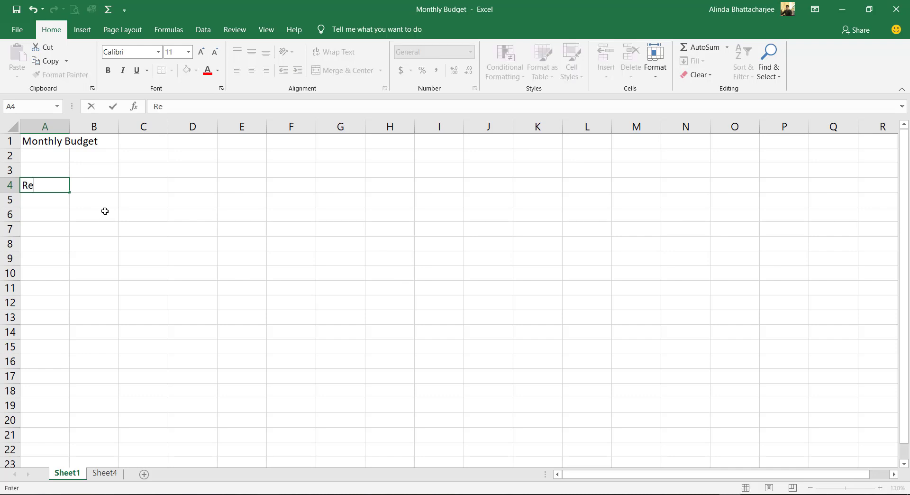
{"action": "type", "text": "nt"}
{"action": "left_click", "coordinate": [45, 202]}
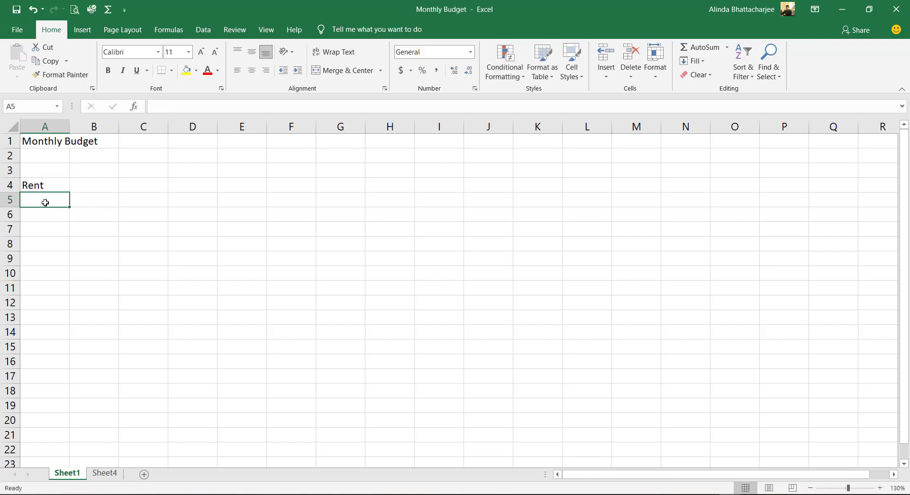
{"action": "type", "text": "Foo"}
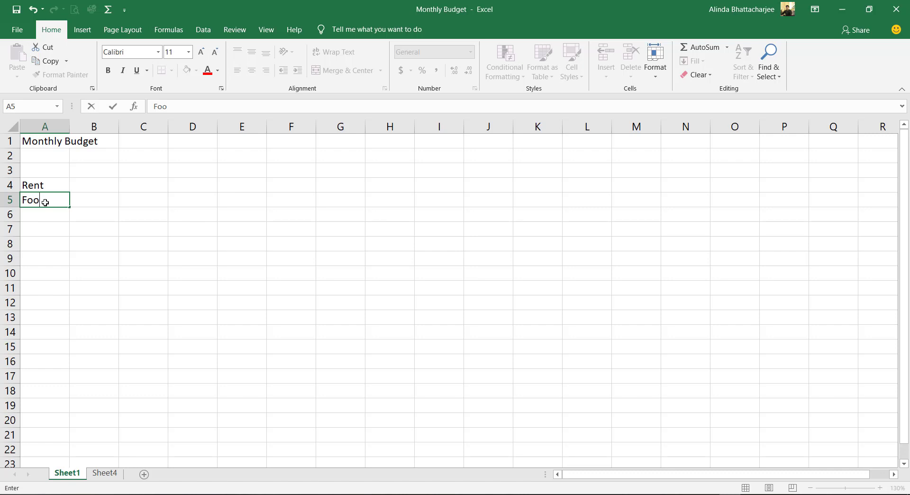
{"action": "type", "text": "d"}
{"action": "left_click", "coordinate": [41, 216]}
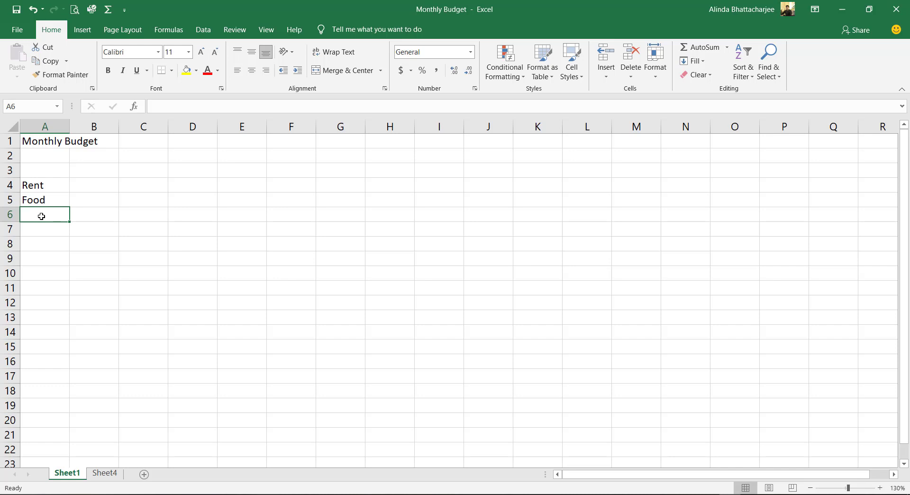
{"action": "type", "text": "Pho"}
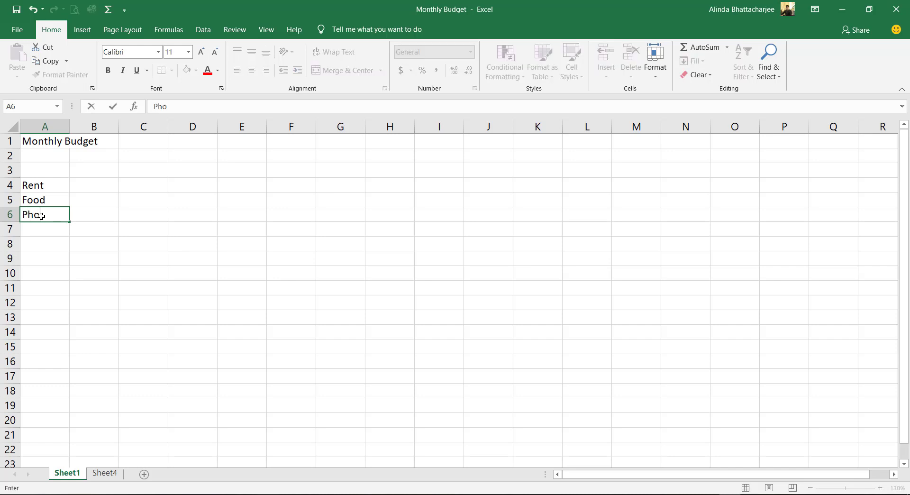
{"action": "type", "text": "ne"}
{"action": "left_click", "coordinate": [43, 232]}
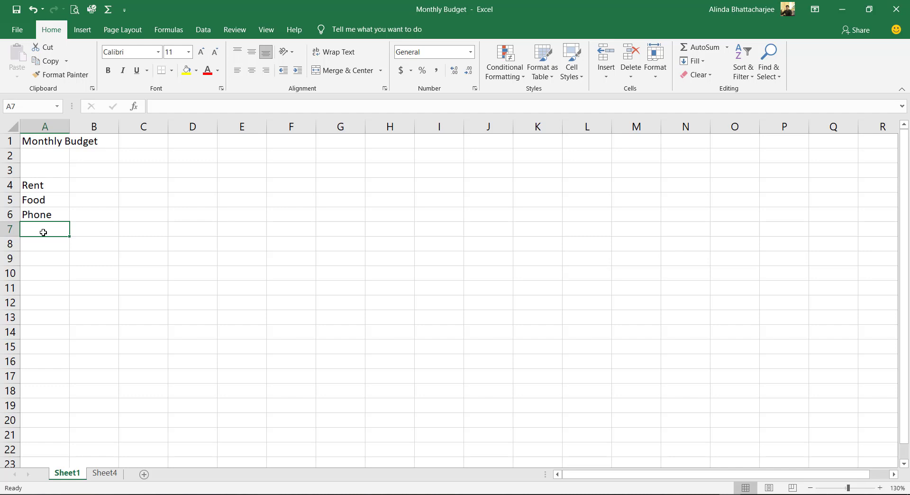
Add Gas, Electricity, Credit card and a Total label in A7 through A10.
{"action": "type", "text": "Ga"}
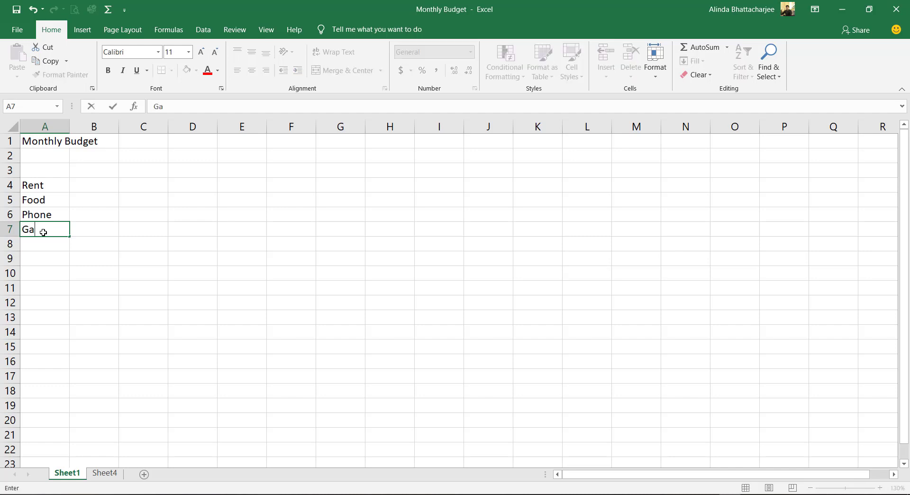
{"action": "type", "text": "s"}
{"action": "key", "text": "Return"}
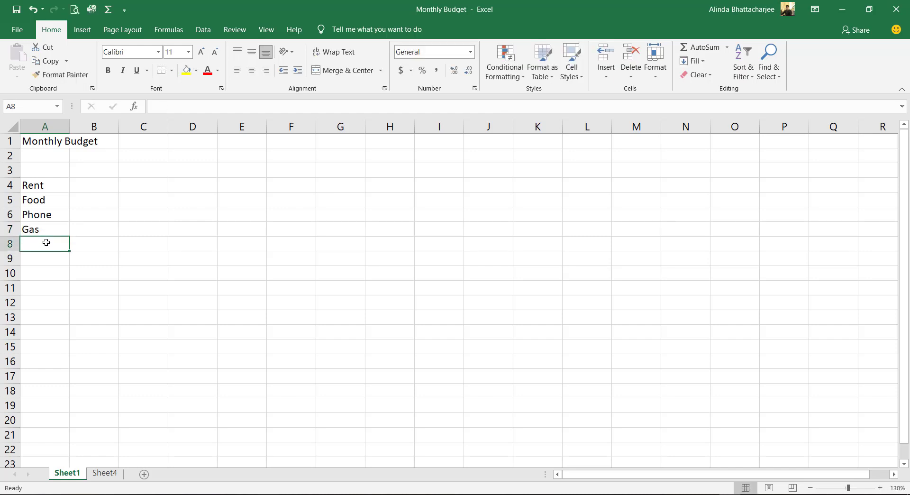
{"action": "type", "text": "El"}
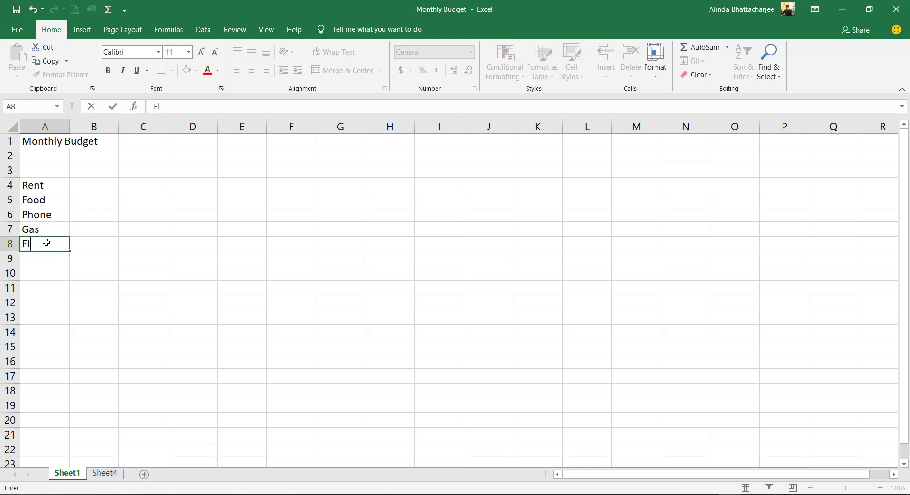
{"action": "type", "text": "ectr"}
{"action": "type", "text": "ic"}
{"action": "type", "text": "ity"}
{"action": "left_click", "coordinate": [45, 263]}
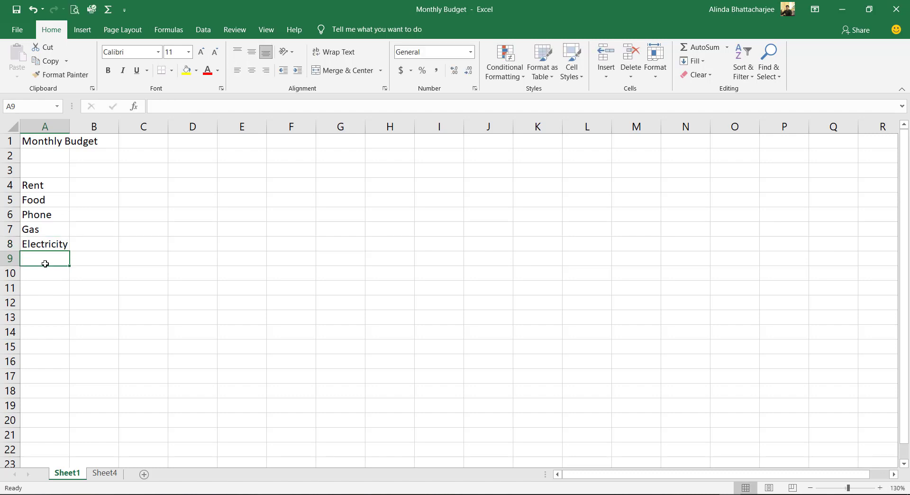
{"action": "type", "text": "Cre"}
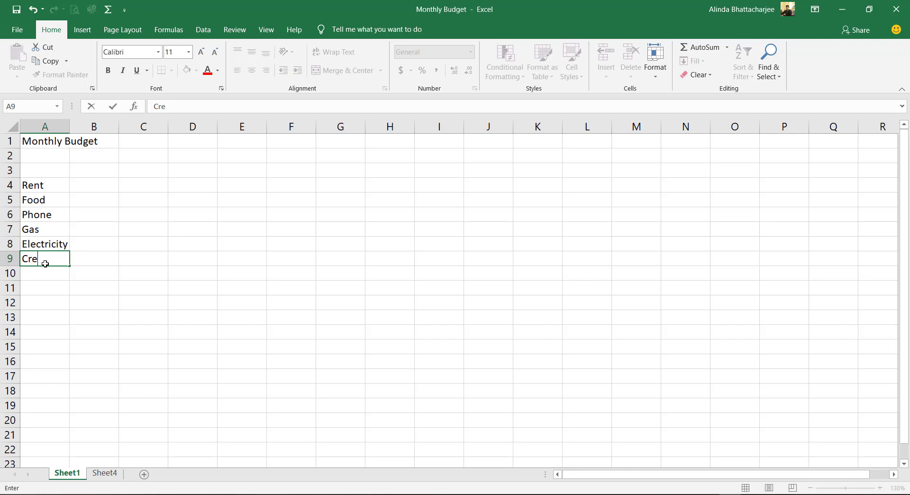
{"action": "type", "text": "ditc"}
{"action": "type", "text": "+"}
{"action": "key", "text": "BackSpace"}
{"action": "key", "text": "BackSpace"}
{"action": "type", "text": "ca"}
{"action": "type", "text": "rd"}
{"action": "left_click", "coordinate": [39, 276]}
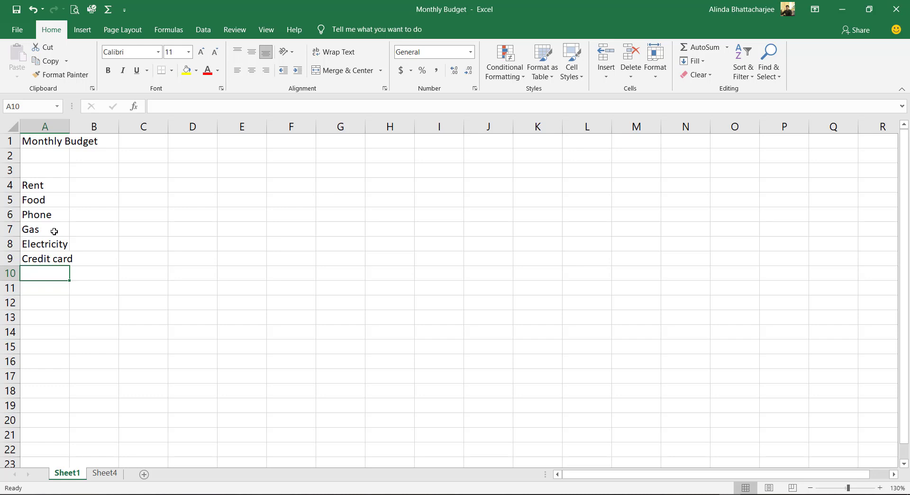
{"action": "type", "text": "T"}
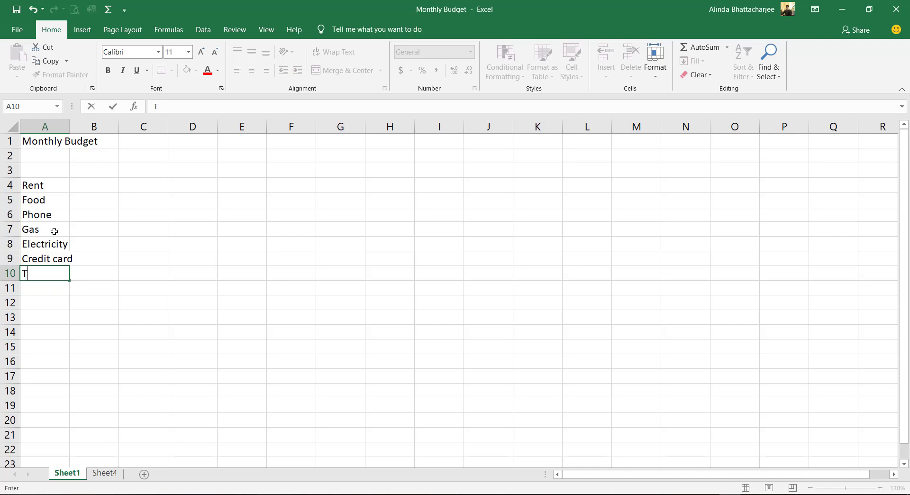
{"action": "type", "text": "otal"}
{"action": "left_click", "coordinate": [80, 170]}
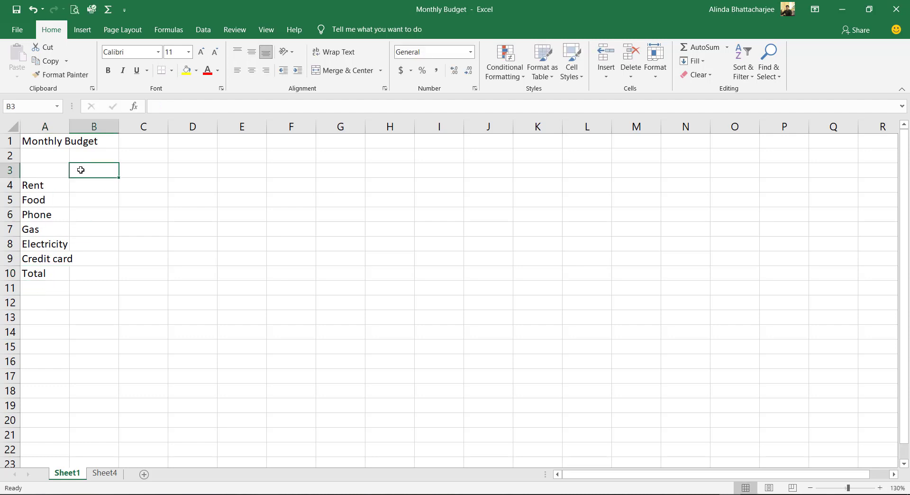
Type the headers Jan, Feb, March and Total into B3 through E3.
{"action": "type", "text": "Jan"}
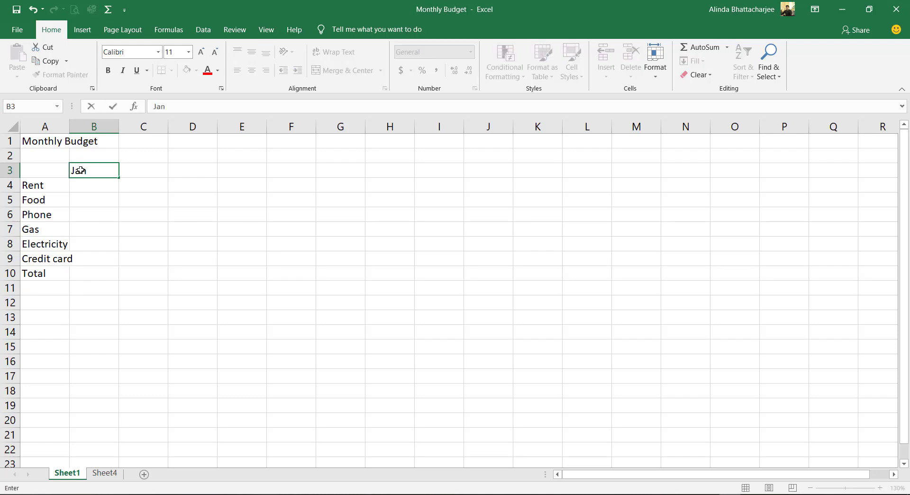
{"action": "left_click", "coordinate": [134, 170]}
{"action": "type", "text": "F"}
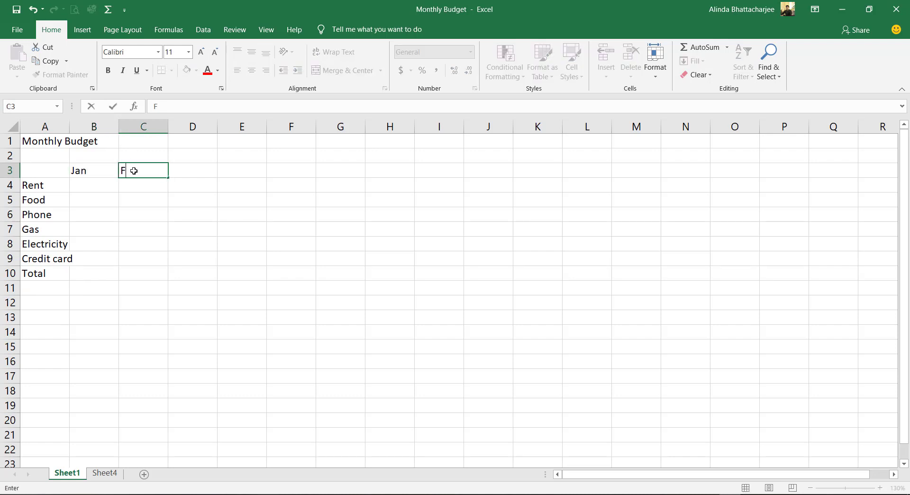
{"action": "type", "text": "eb"}
{"action": "left_click", "coordinate": [189, 172]}
{"action": "type", "text": "M"}
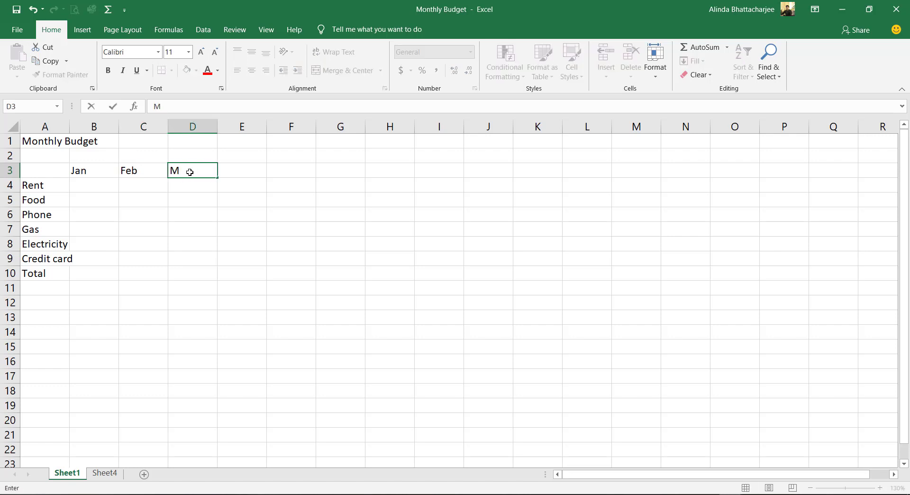
{"action": "type", "text": "arch"}
{"action": "left_click", "coordinate": [219, 215]}
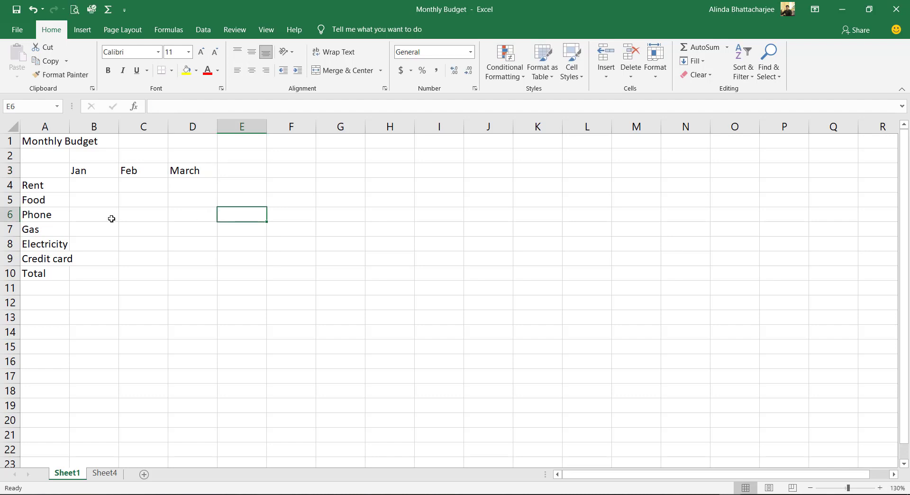
{"action": "left_click", "coordinate": [227, 174]}
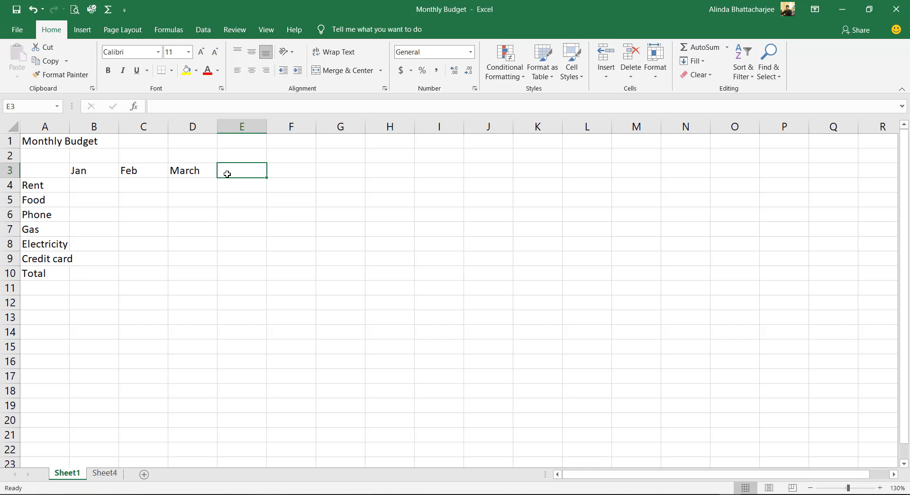
{"action": "type", "text": "Tol"}
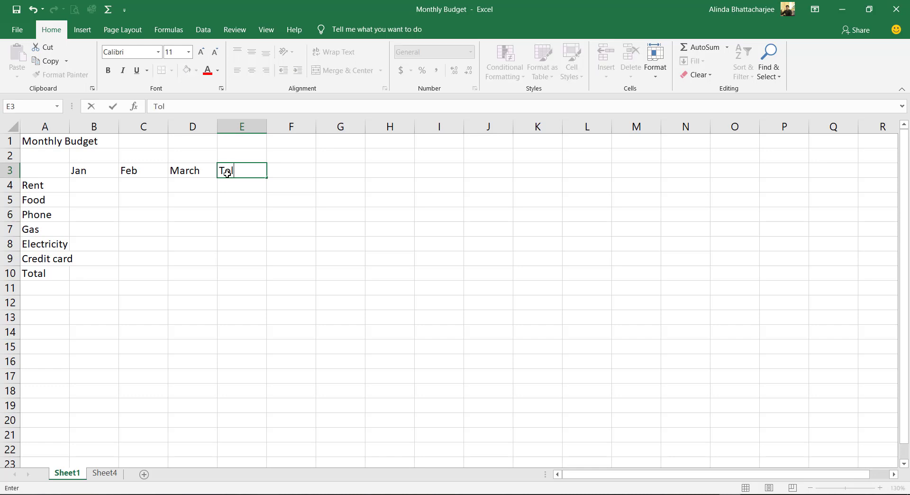
{"action": "type", "text": "+"}
{"action": "key", "text": "BackSpace"}
{"action": "key", "text": "BackSpace"}
{"action": "type", "text": "tal"}
{"action": "left_click", "coordinate": [94, 274]}
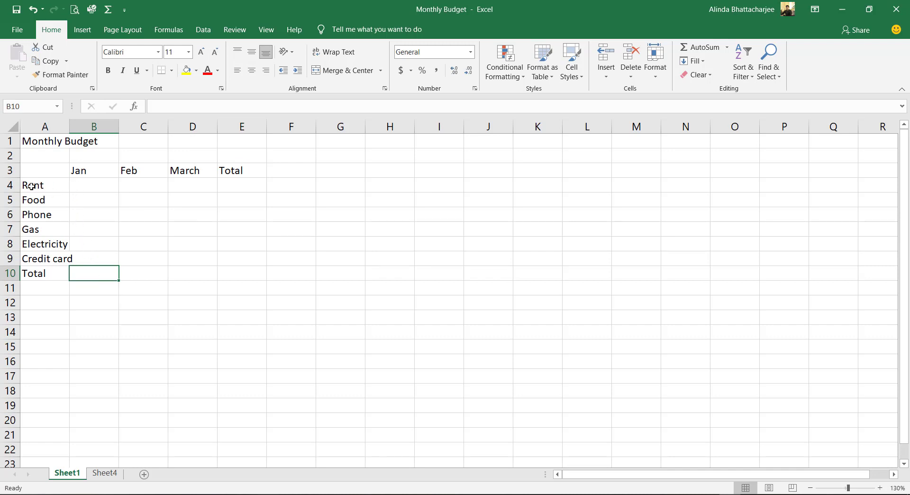
Enter January amounts 1200 for Rent and 300 for Food in B4:B5.
{"action": "left_click", "coordinate": [85, 186]}
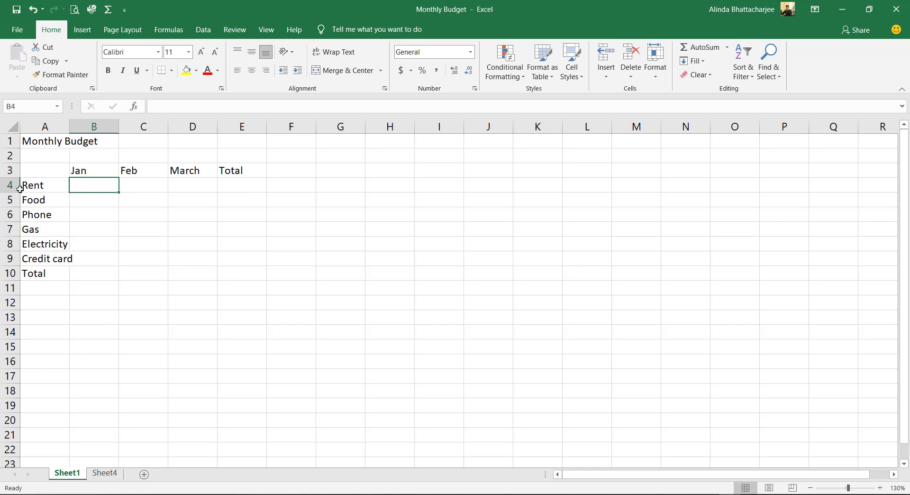
{"action": "type", "text": "12"}
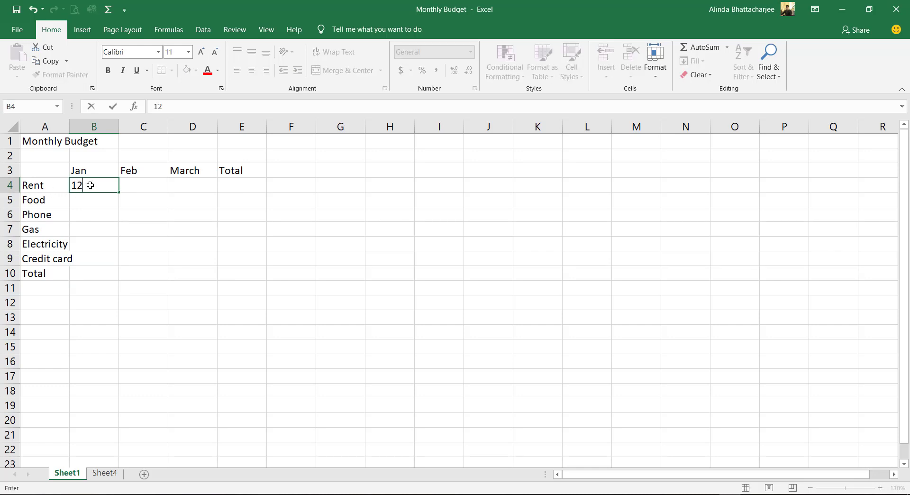
{"action": "type", "text": "00"}
{"action": "left_click", "coordinate": [97, 202]}
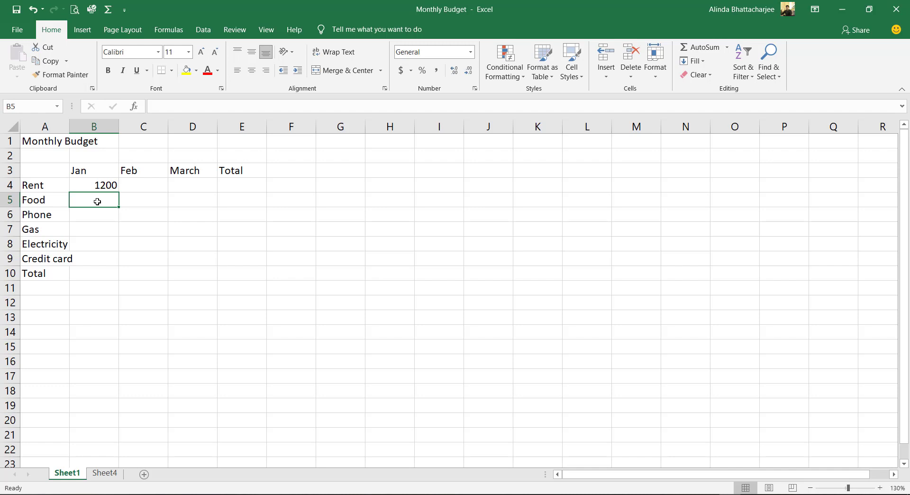
{"action": "type", "text": "300"}
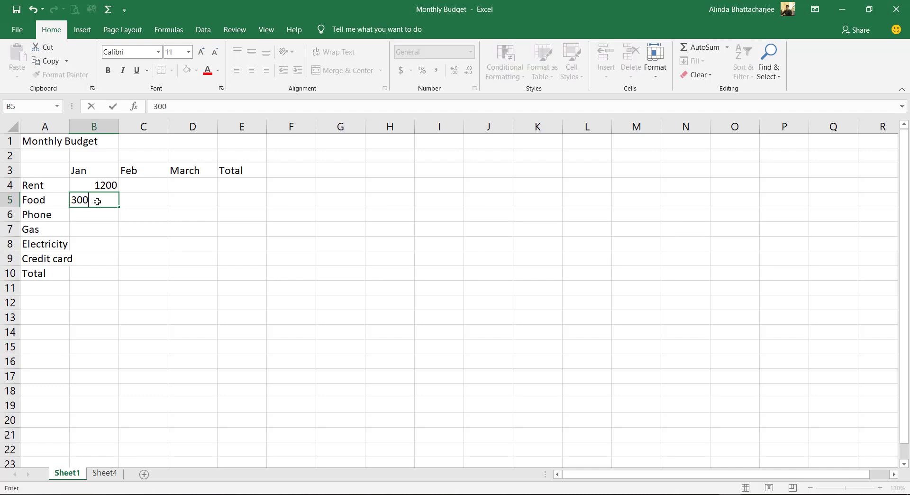
{"action": "key", "text": "Return"}
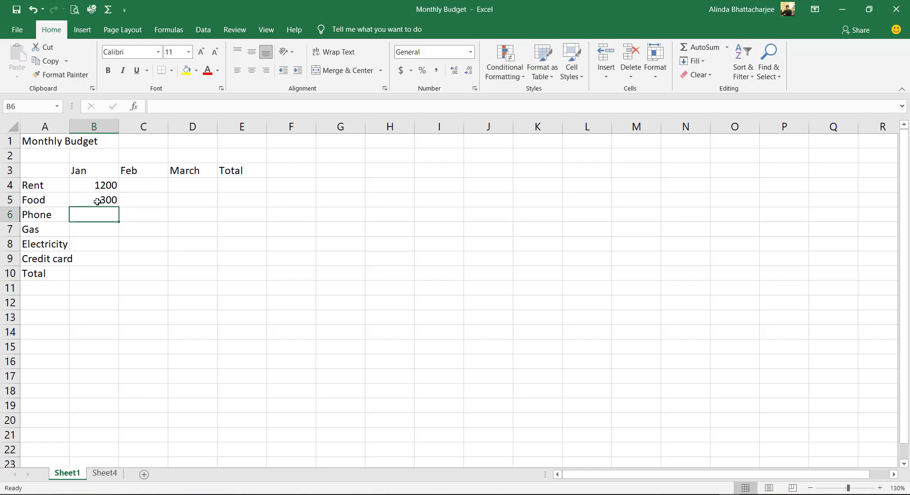
Enter 50, 50, 70 and 50 for Phone, Gas, Electricity and Credit card in B6:B9.
{"action": "type", "text": "50"}
{"action": "key", "text": "Return"}
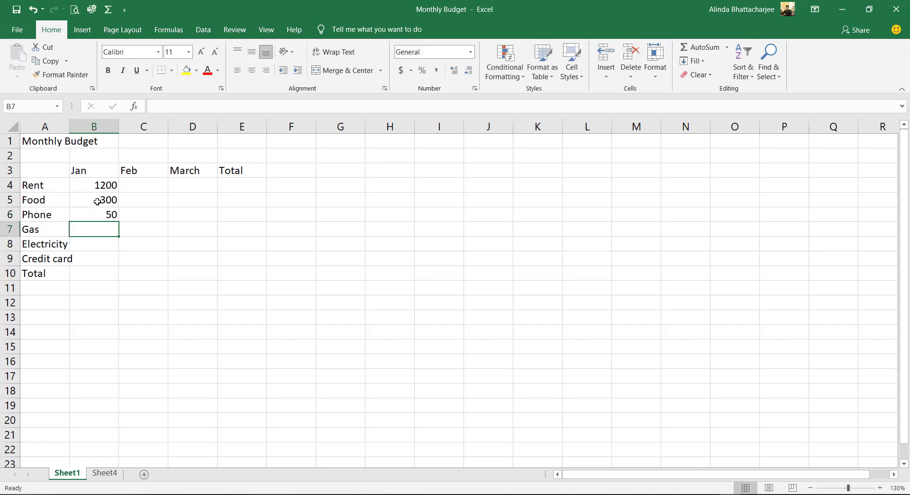
{"action": "type", "text": "50"}
{"action": "key", "text": "Return"}
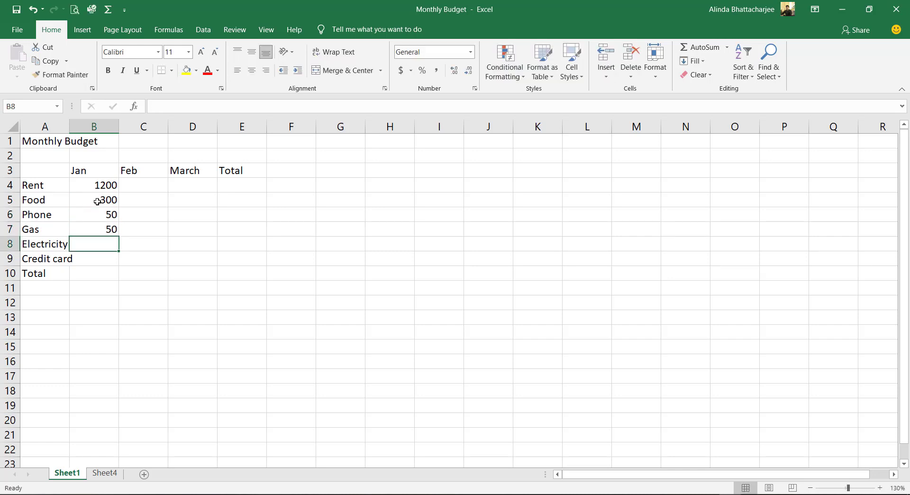
{"action": "type", "text": "7"}
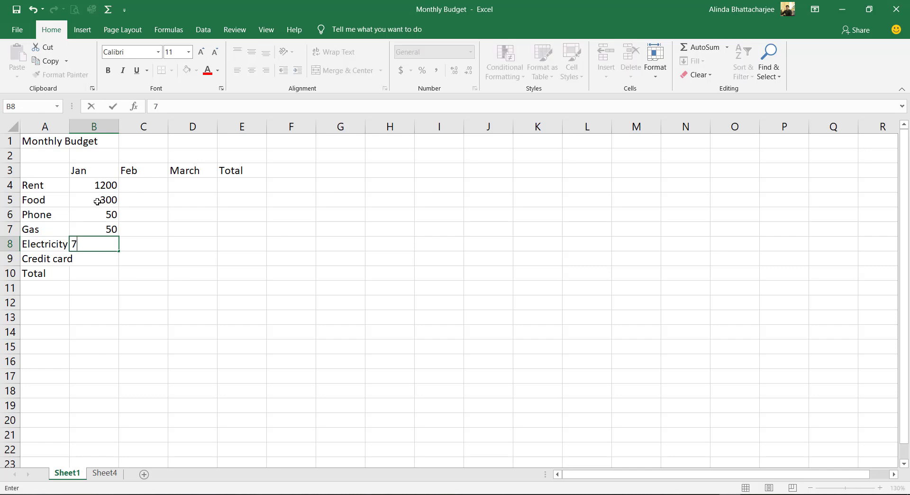
{"action": "type", "text": "0"}
{"action": "key", "text": "Return"}
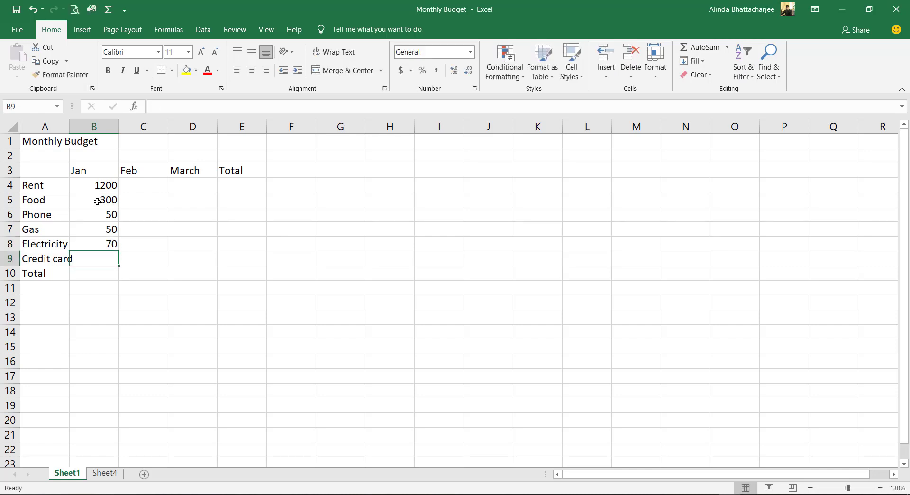
{"action": "type", "text": "50"}
{"action": "key", "text": "Return"}
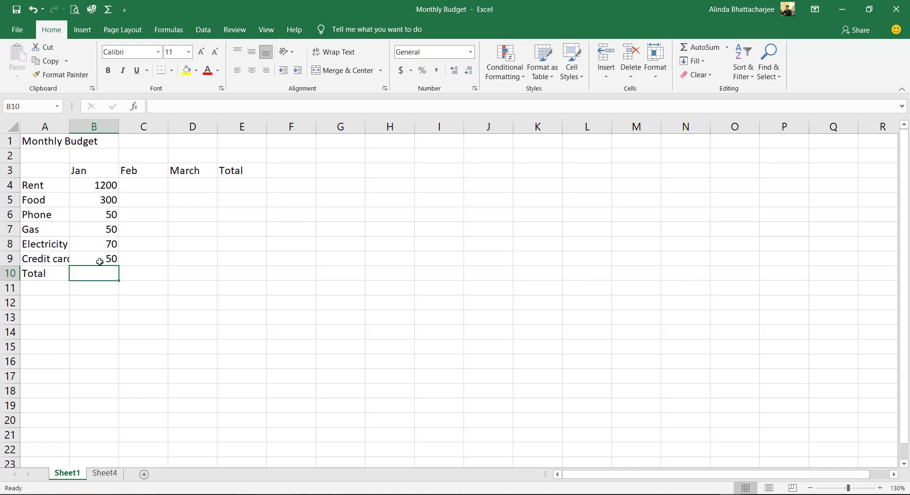
{"action": "left_click", "coordinate": [142, 276]}
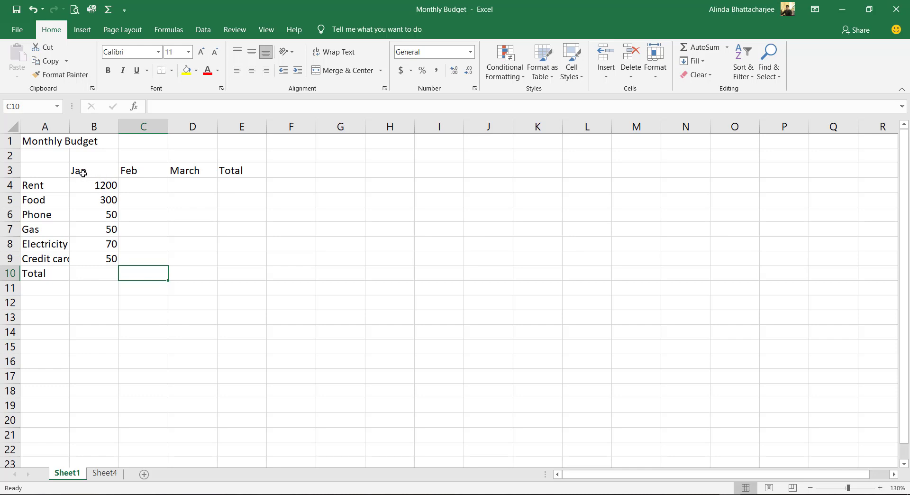
Change January Rent in B4 to 1200.25 and Food in B5 to 300.50.
{"action": "left_click", "coordinate": [111, 186]}
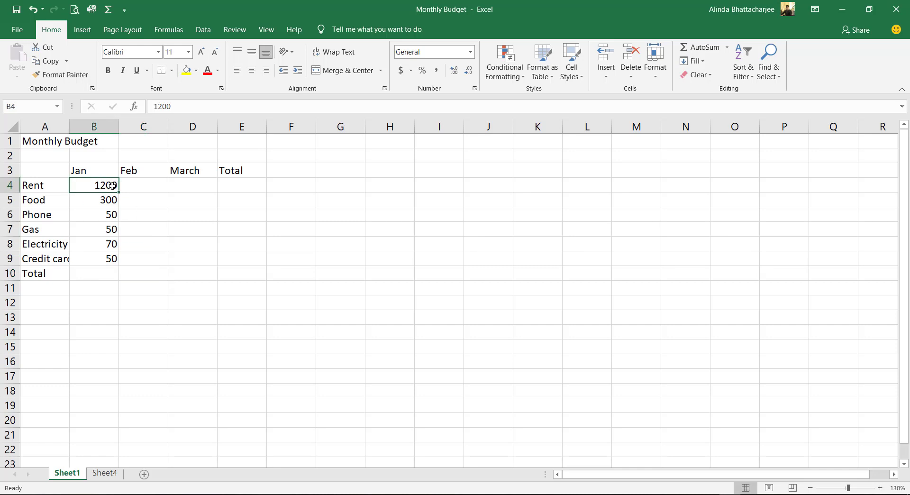
{"action": "type", "text": ".25"}
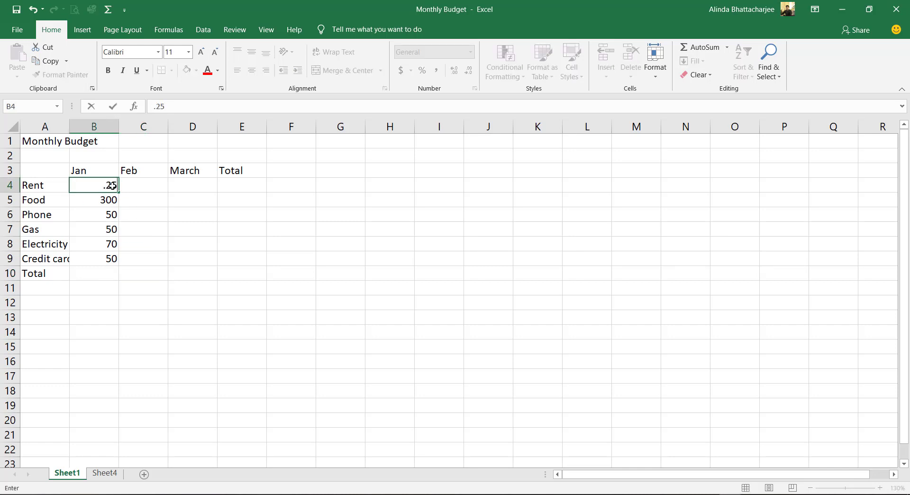
{"action": "key", "text": "BackSpace"}
{"action": "key", "text": "BackSpace"}
{"action": "type", "text": "200."}
{"action": "type", "text": "25"}
{"action": "left_click", "coordinate": [110, 200]}
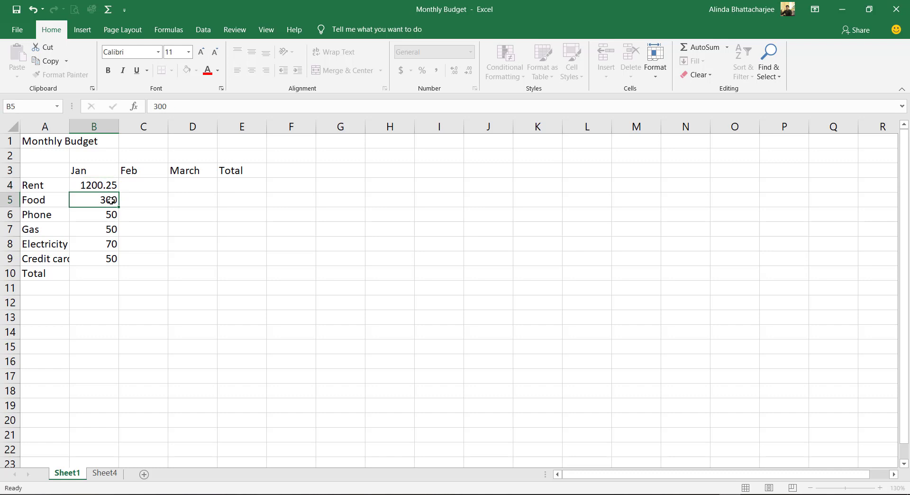
{"action": "type", "text": "3"}
{"action": "type", "text": "00.50"}
Left-align the January amounts in B4 through B10.
{"action": "left_click", "coordinate": [184, 224]}
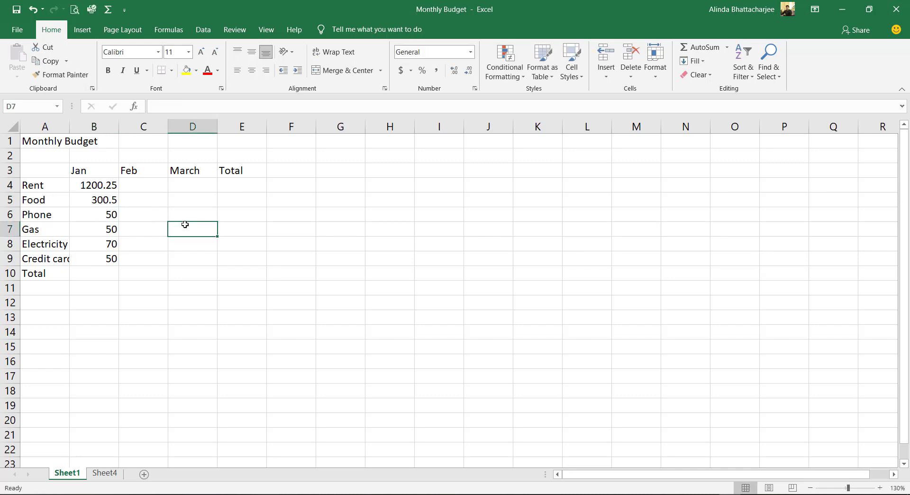
{"action": "left_click", "coordinate": [107, 190]}
{"action": "left_click", "coordinate": [105, 201]}
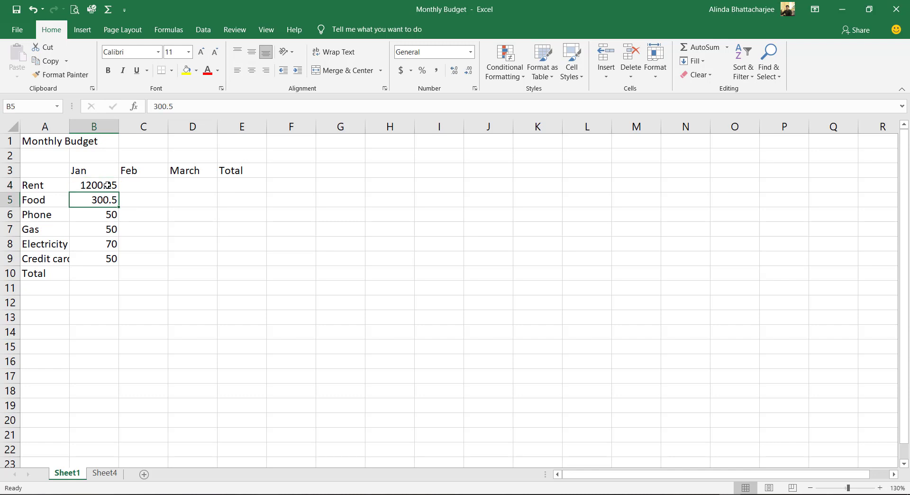
{"action": "left_click", "coordinate": [108, 185]}
{"action": "left_click", "coordinate": [106, 201], "text": "ctrl"}
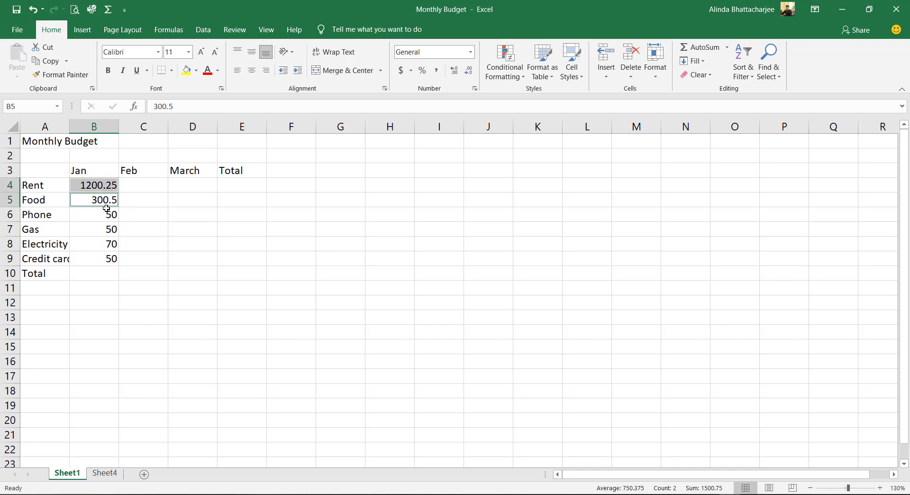
{"action": "left_click", "coordinate": [106, 211], "text": "ctrl"}
{"action": "left_click", "coordinate": [108, 226], "text": "ctrl"}
{"action": "left_click", "coordinate": [105, 243], "text": "ctrl"}
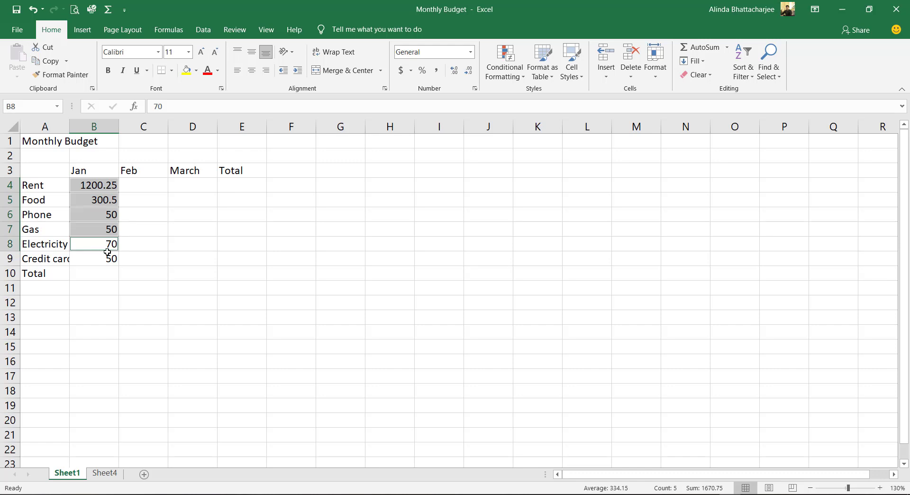
{"action": "left_click", "coordinate": [107, 258], "text": "ctrl"}
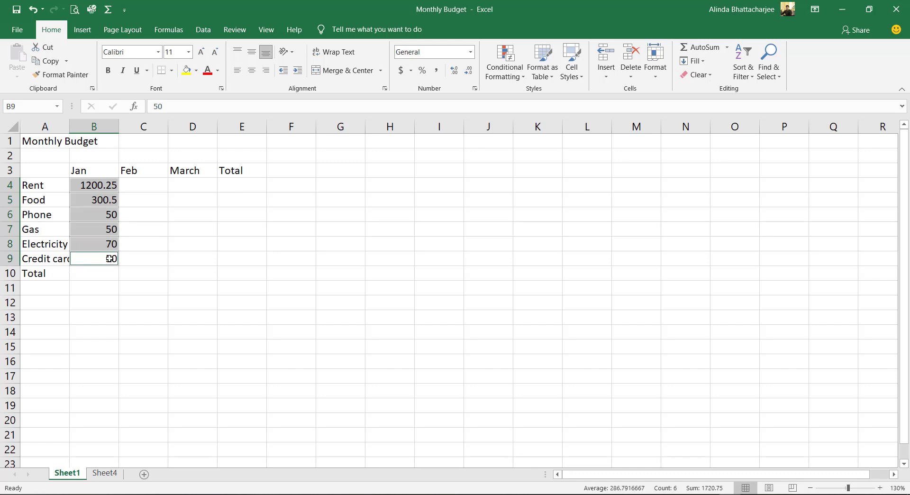
{"action": "left_click", "coordinate": [106, 273], "text": "ctrl"}
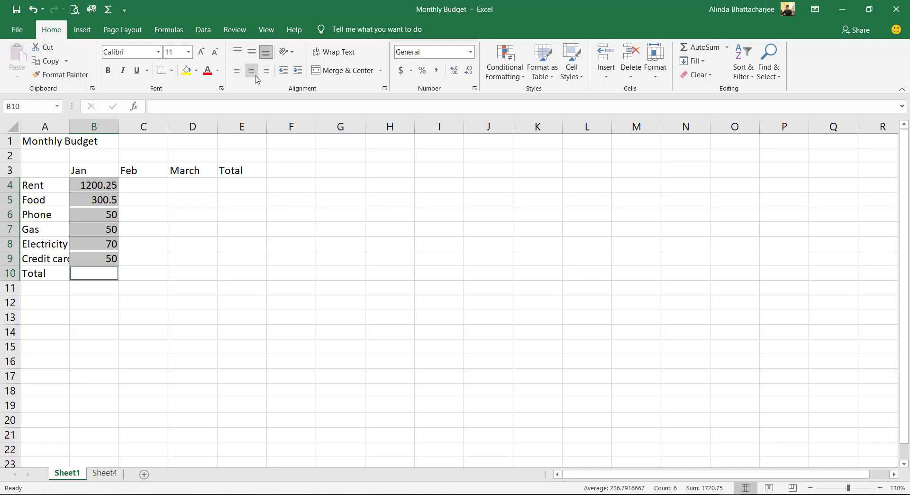
{"action": "left_click", "coordinate": [235, 71]}
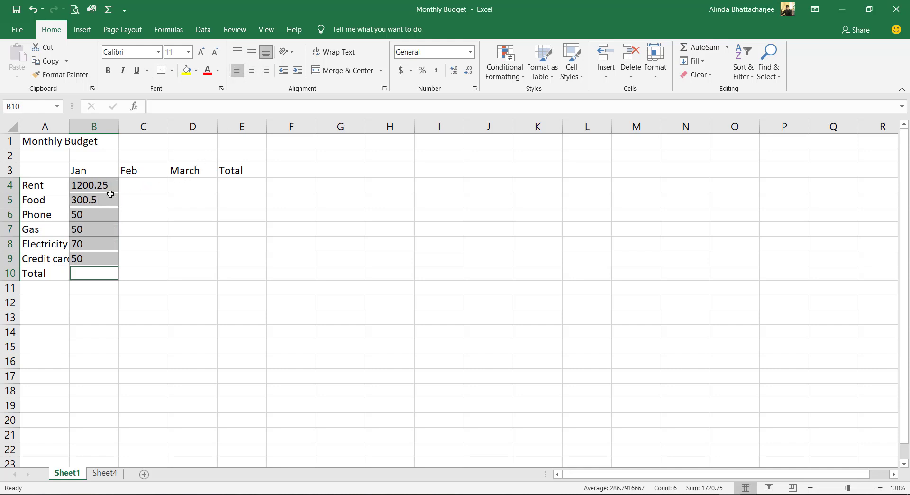
{"action": "left_click", "coordinate": [158, 212]}
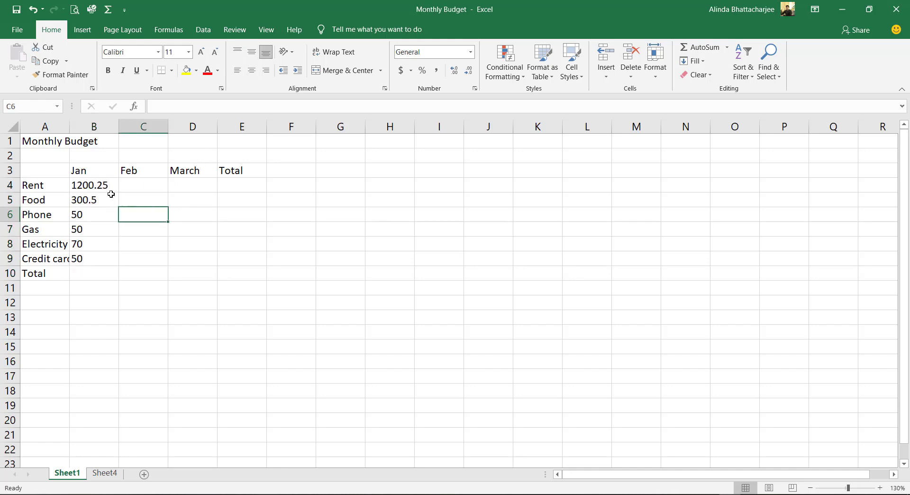
Change the Phone amount in B6 to 50.60 and the Gas amount in B7 to 50.92.
{"action": "left_click", "coordinate": [94, 216]}
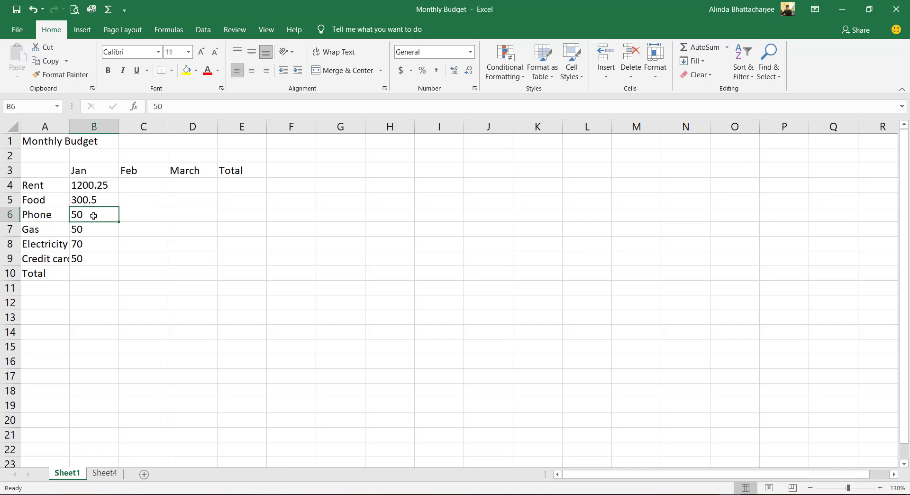
{"action": "type", "text": ".60"}
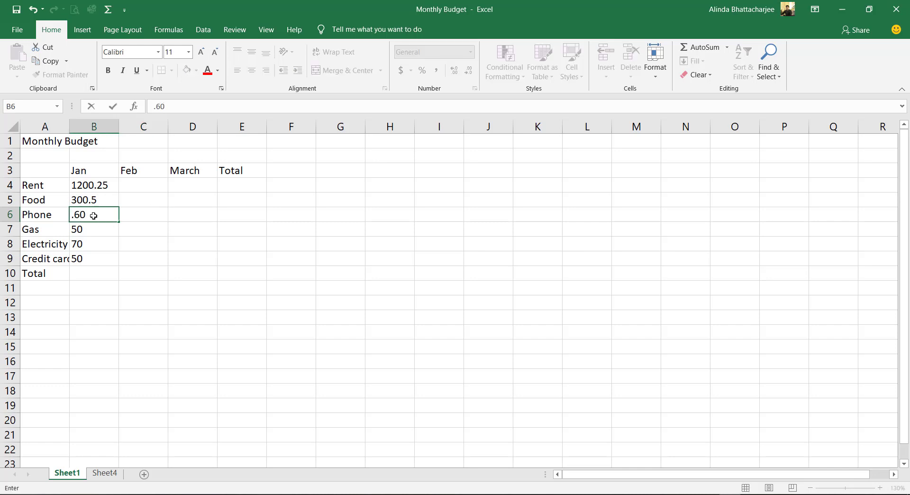
{"action": "key", "text": "BackSpace"}
{"action": "key", "text": "BackSpace"}
{"action": "type", "text": "50.60"}
{"action": "key", "text": "Return"}
{"action": "type", "text": "50."}
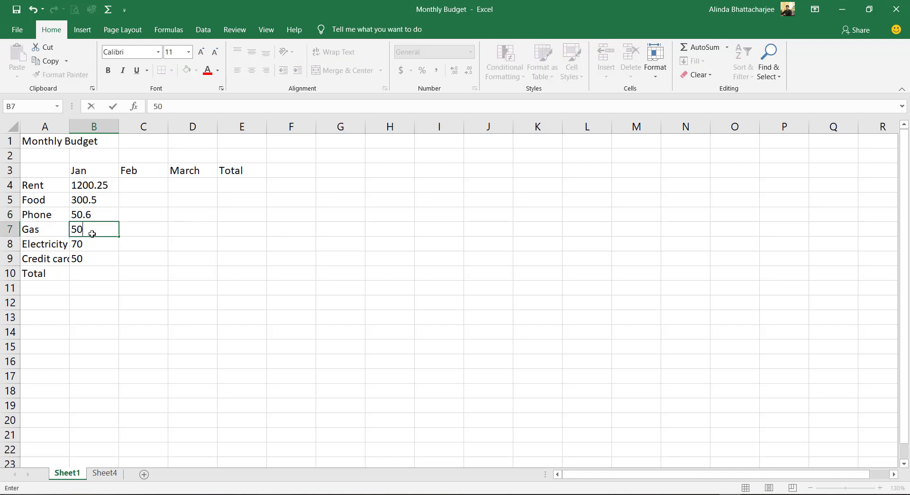
{"action": "type", "text": "92"}
{"action": "left_click", "coordinate": [146, 238]}
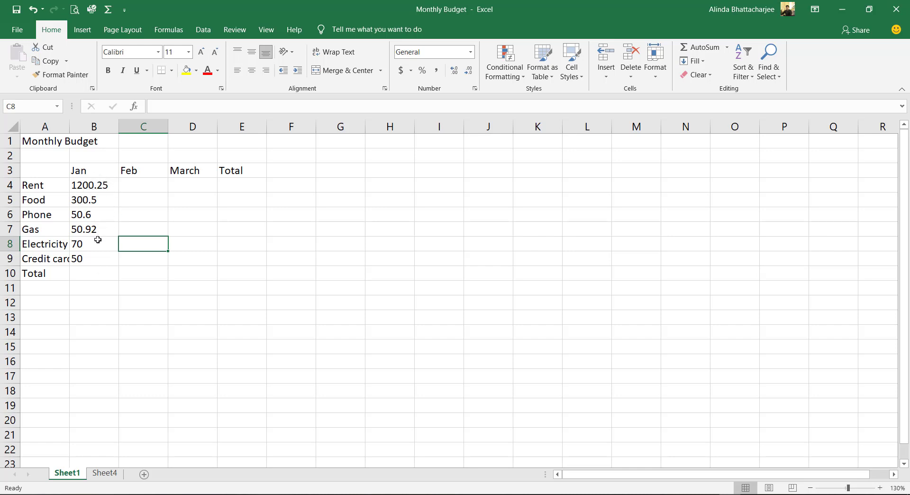
Undo the Gas and Phone edits and the left alignment of the January amounts.
{"action": "key", "text": "ctrl+z"}
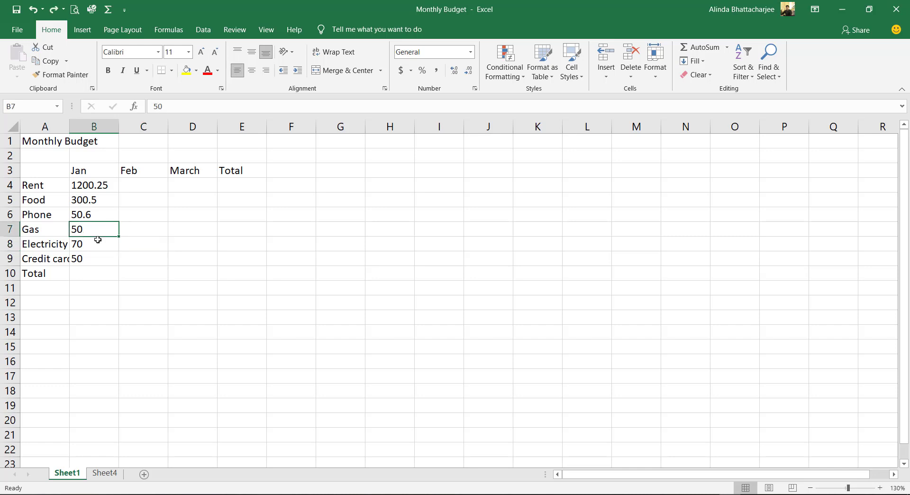
{"action": "key", "text": "ctrl+z"}
{"action": "key", "text": "ctrl+z"}
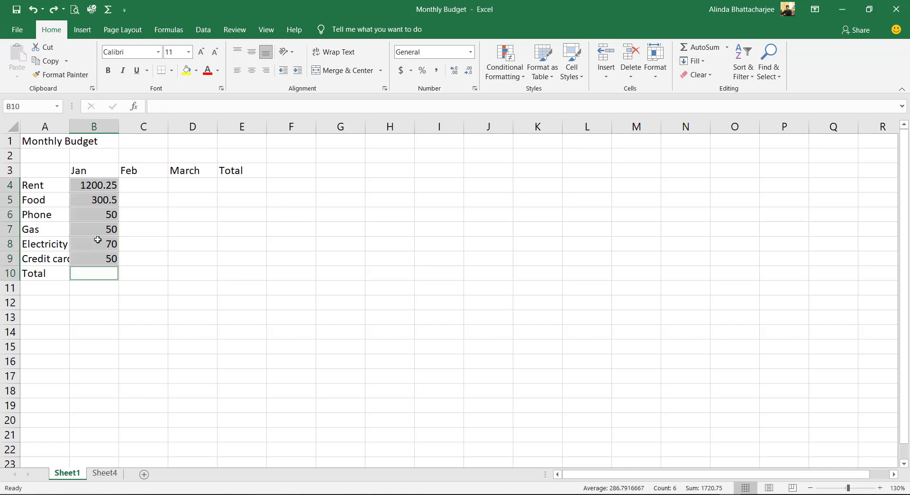
{"action": "key", "text": "ctrl+z"}
{"action": "key", "text": "ctrl+z"}
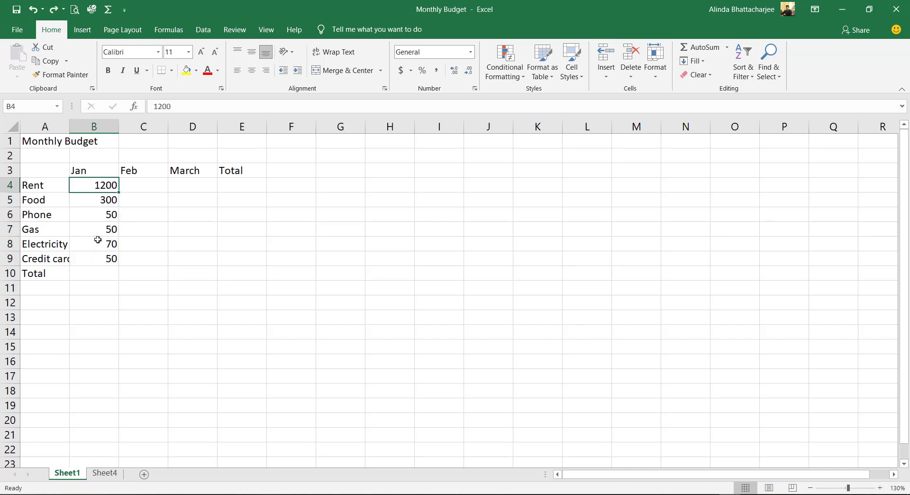
{"action": "left_click", "coordinate": [155, 235]}
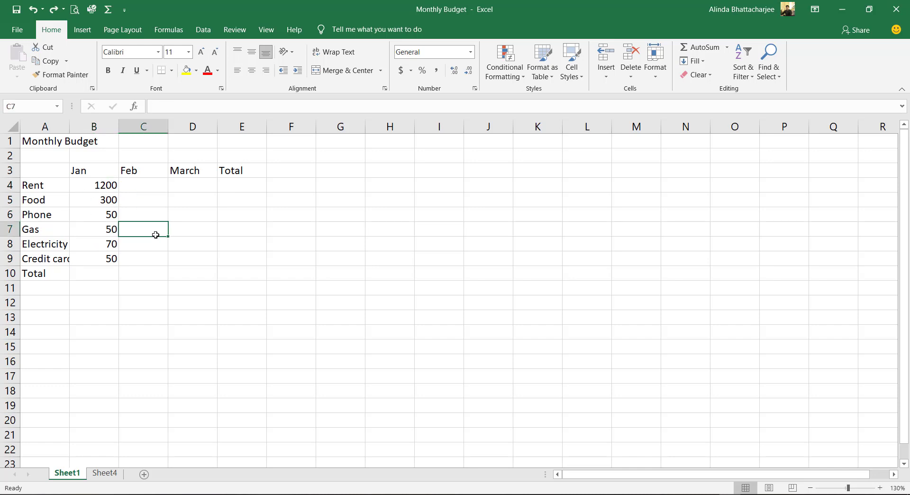